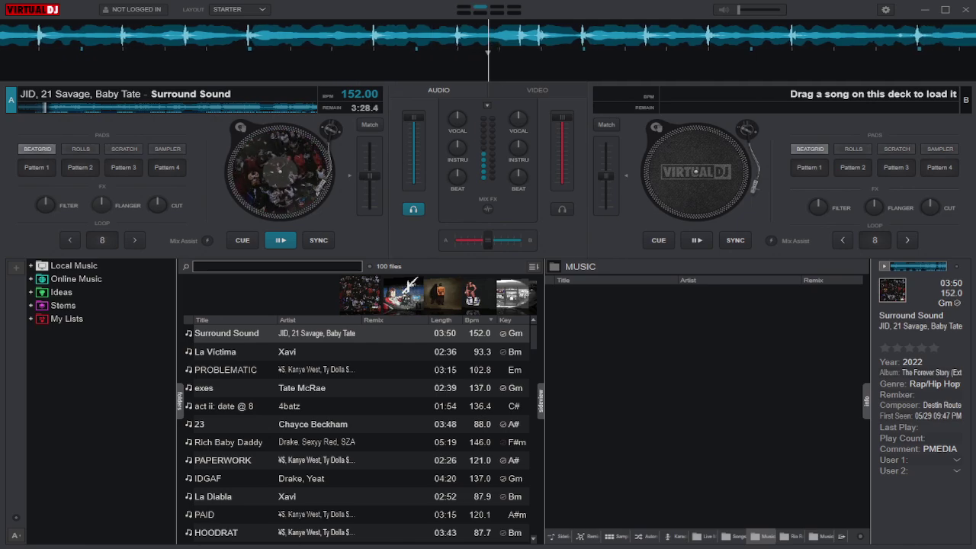
Step: Load "La Victima" onto deck B, start it, and stop "Surround Sound" on deck A
double_click(215, 352)
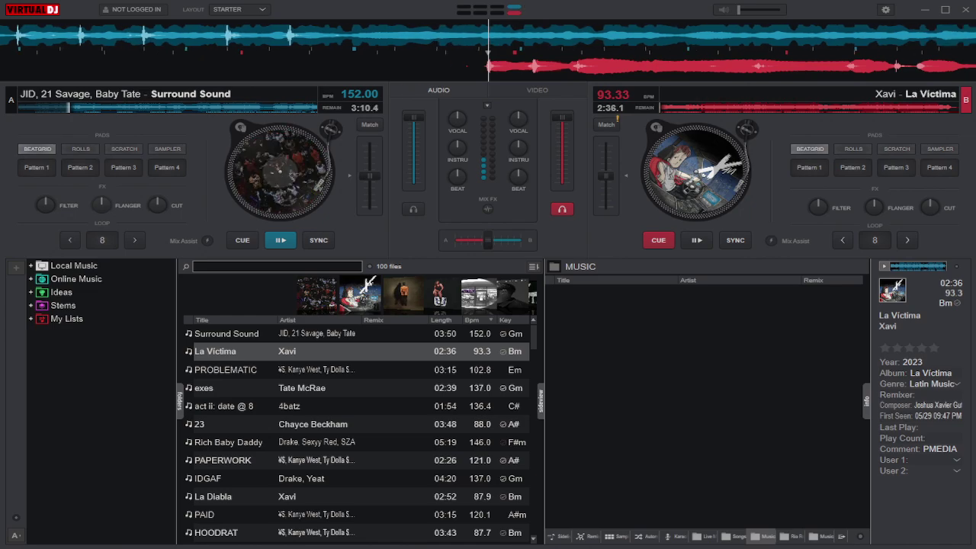
key(space)
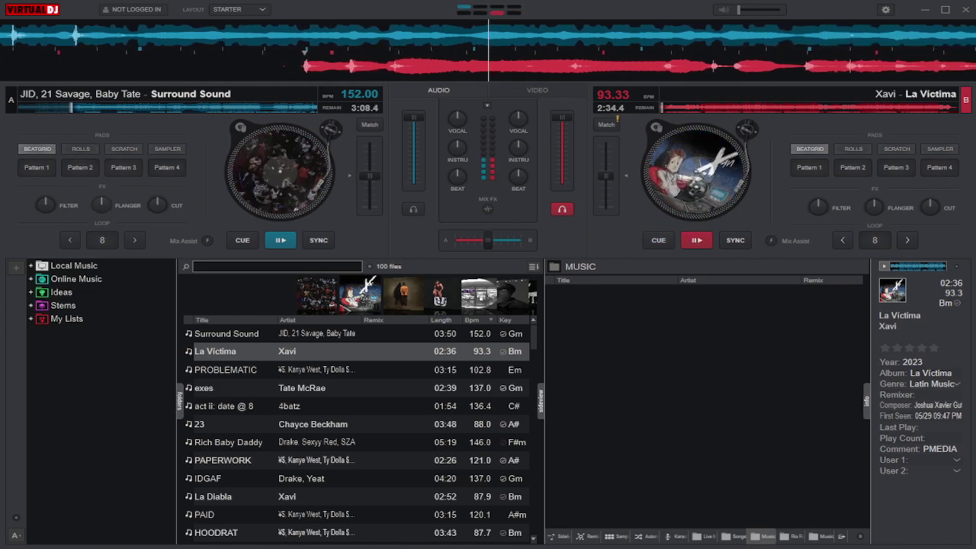
key(space)
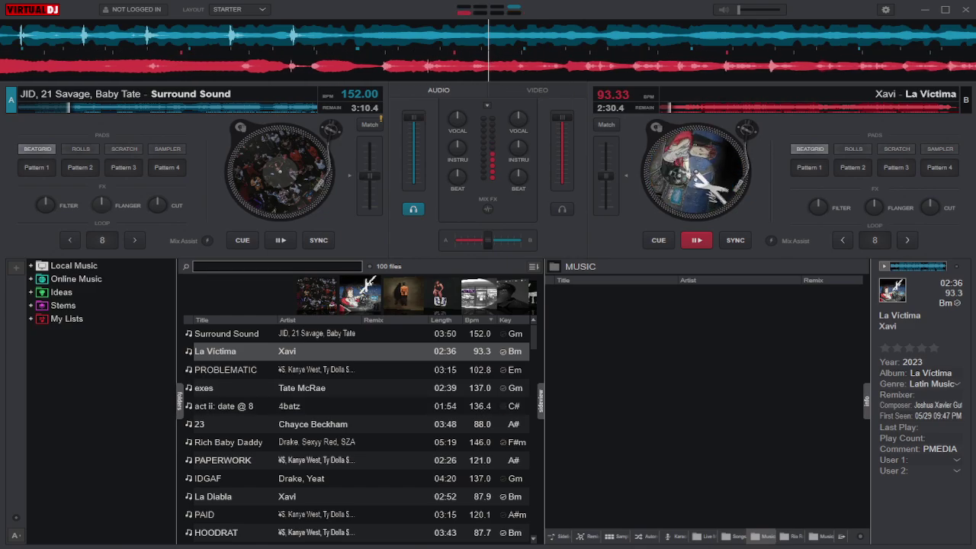
Step: Switch playback to "PROBLEMATIC" on deck A, followed by a switch to "exes" on deck B
double_click(226, 369)
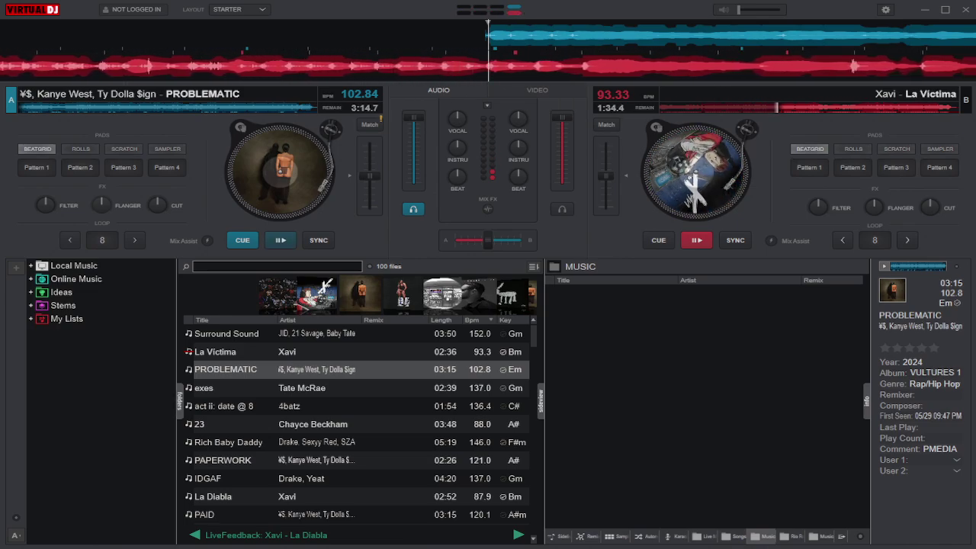
key(space)
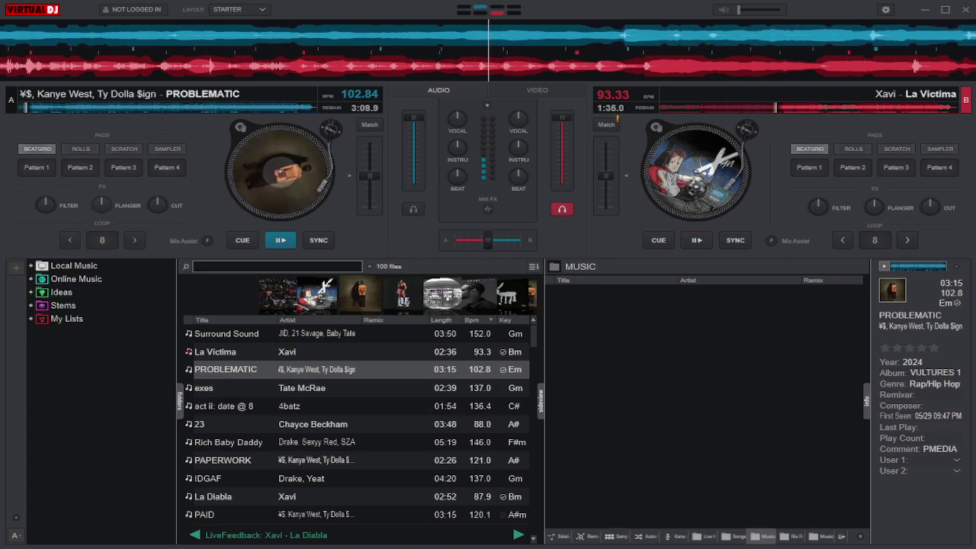
click(229, 388)
key(ctrl+Right)
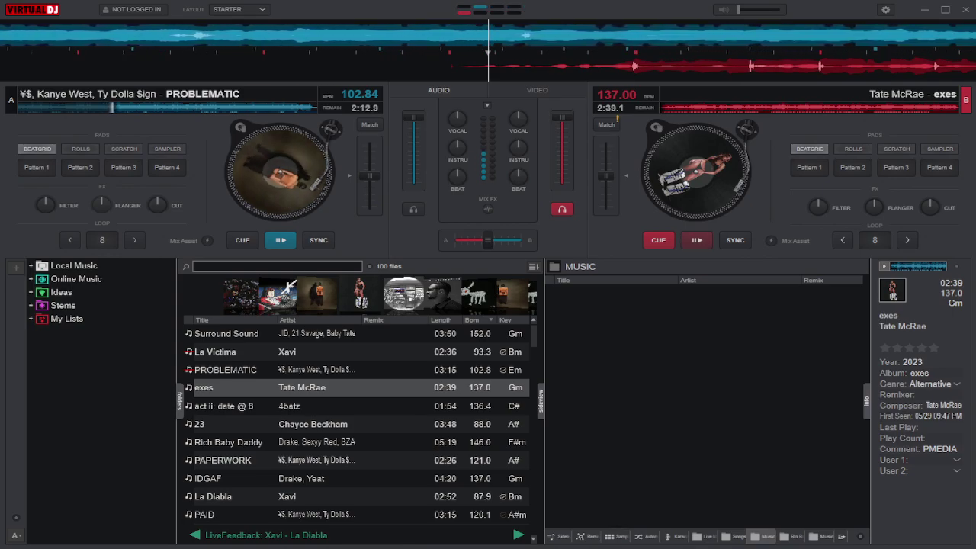
click(696, 241)
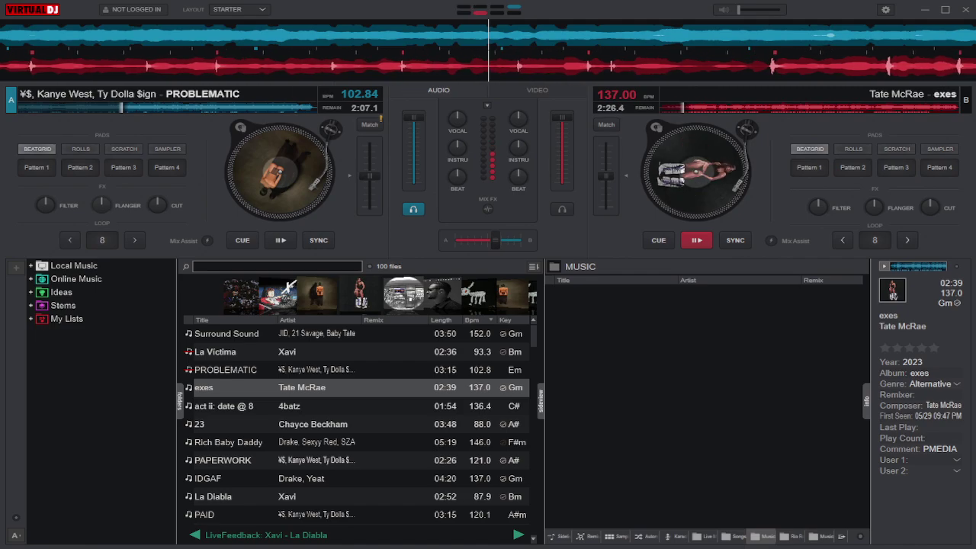
Step: Load "act ii: date @ 8" onto deck A, start it, and stop "exes" on deck B
key(Down)
key(Left)
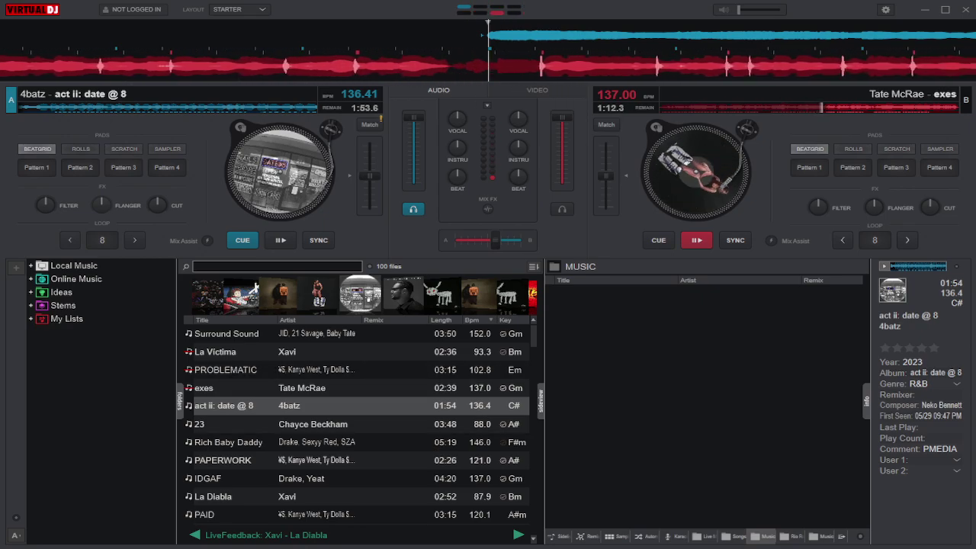
key(space)
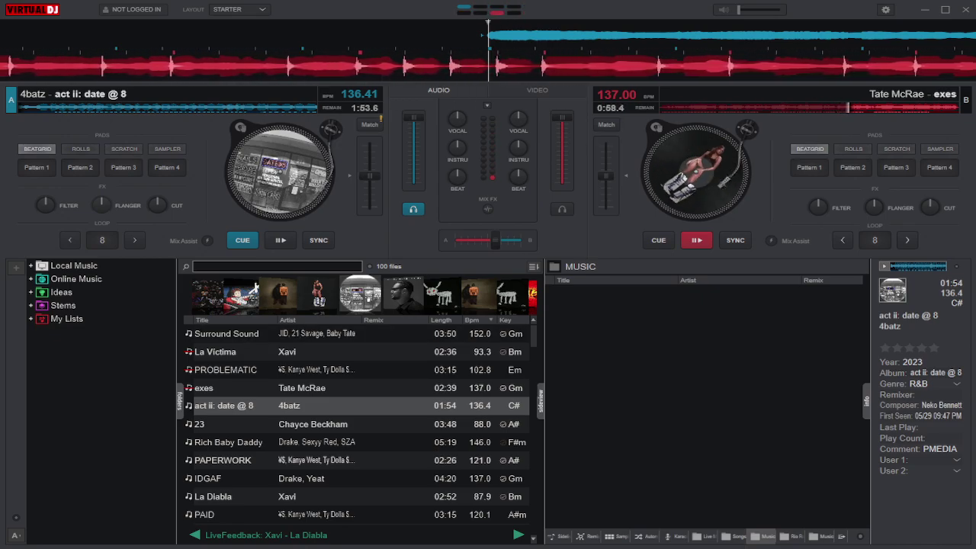
click(281, 239)
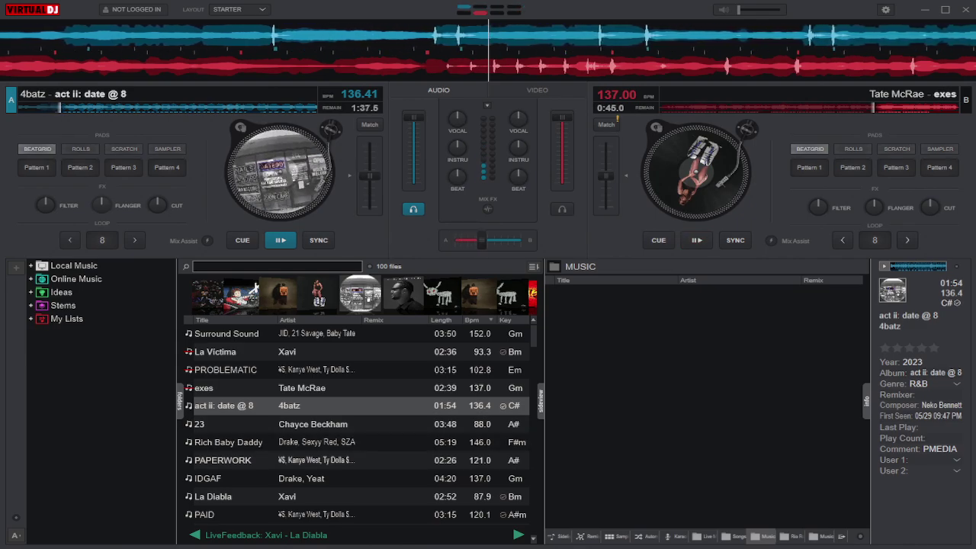
Step: Switch playback to "23" on deck B, followed by a switch to "Rich Baby Daddy" on deck A
double_click(229, 424)
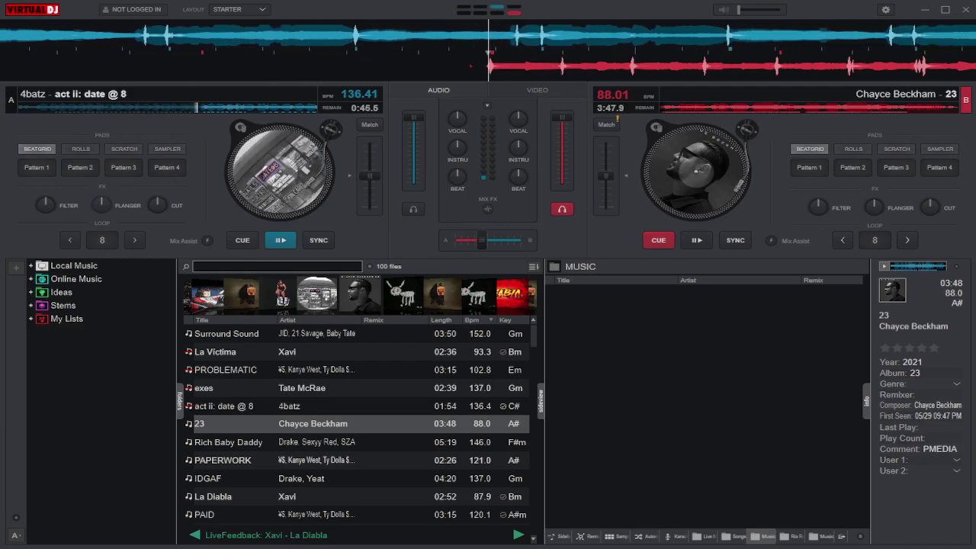
key(space)
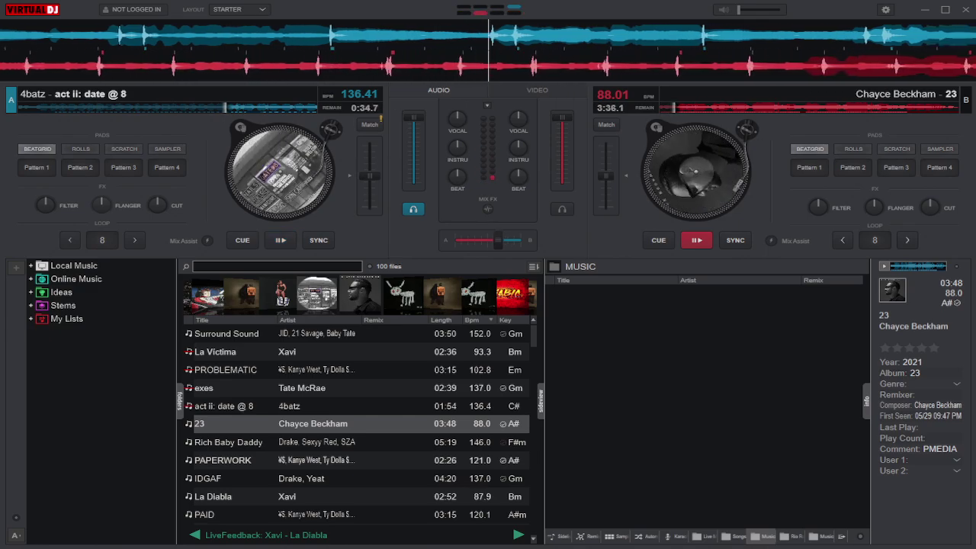
double_click(228, 441)
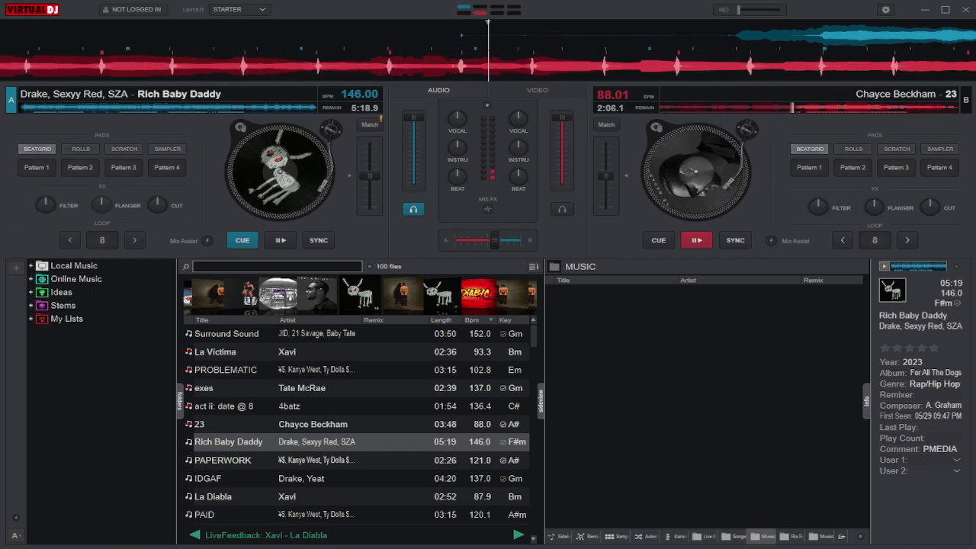
key(space)
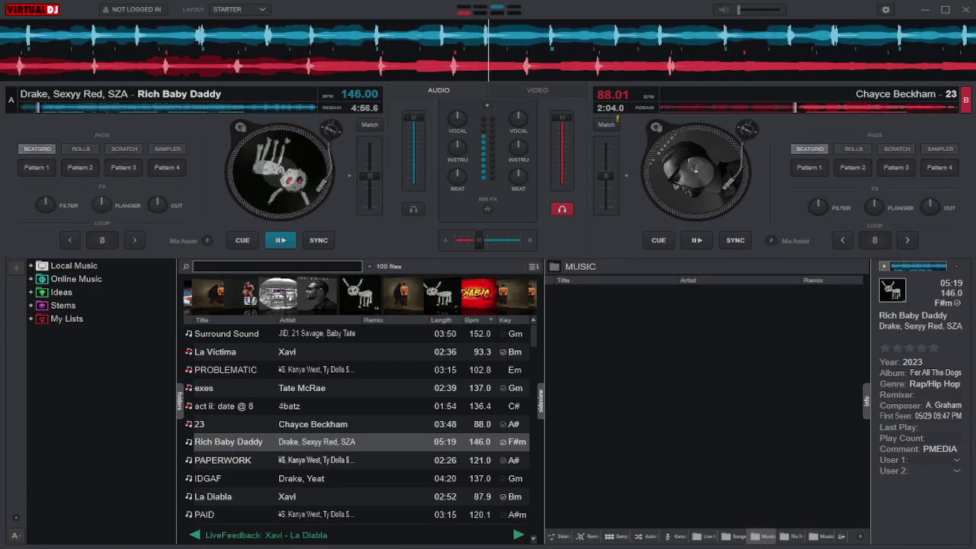
Step: Switch playback to "PAPERWORK" on deck B, followed by a switch to "IDGAF" on deck A
key(Down)
key(Right)
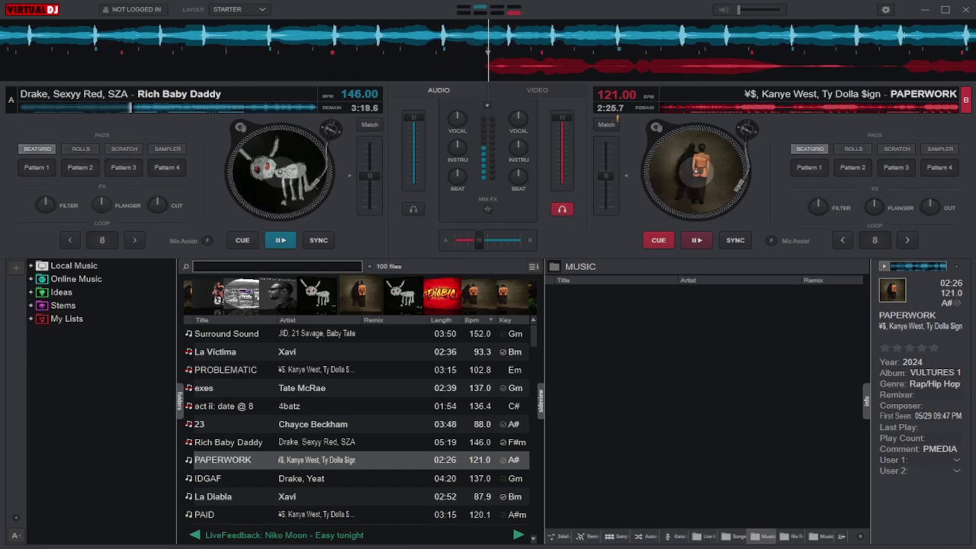
click(696, 240)
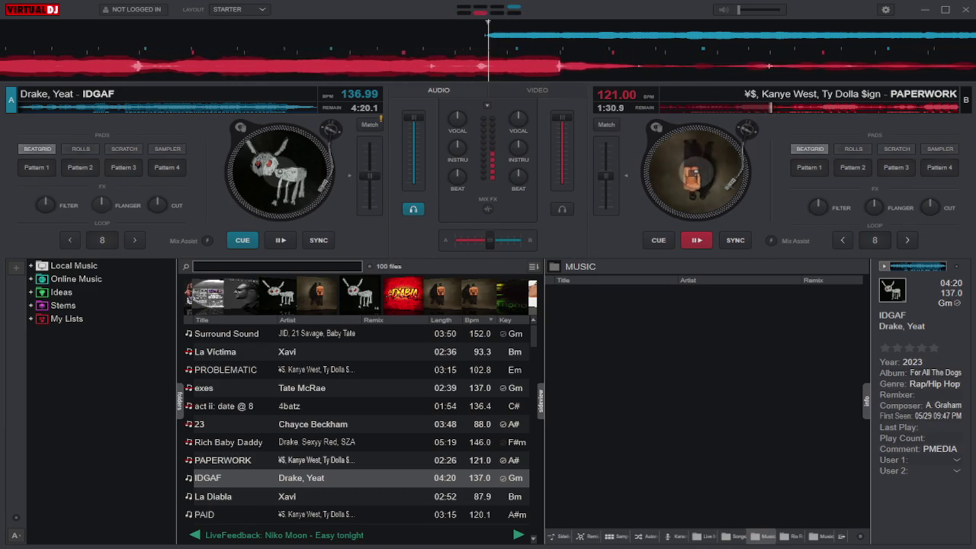
key(space)
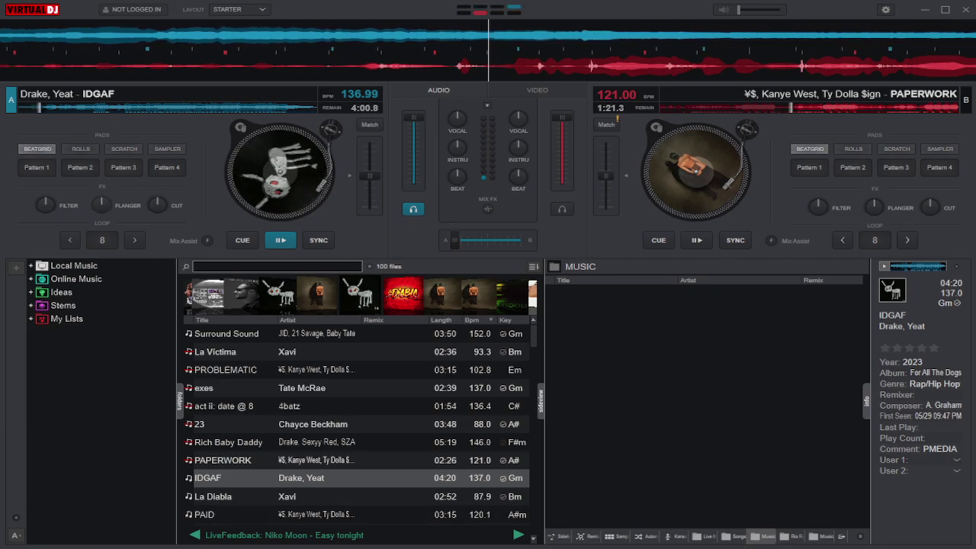
Step: Load "La Diabla" onto deck B, start it, and stop "IDGAF" on deck A
double_click(214, 496)
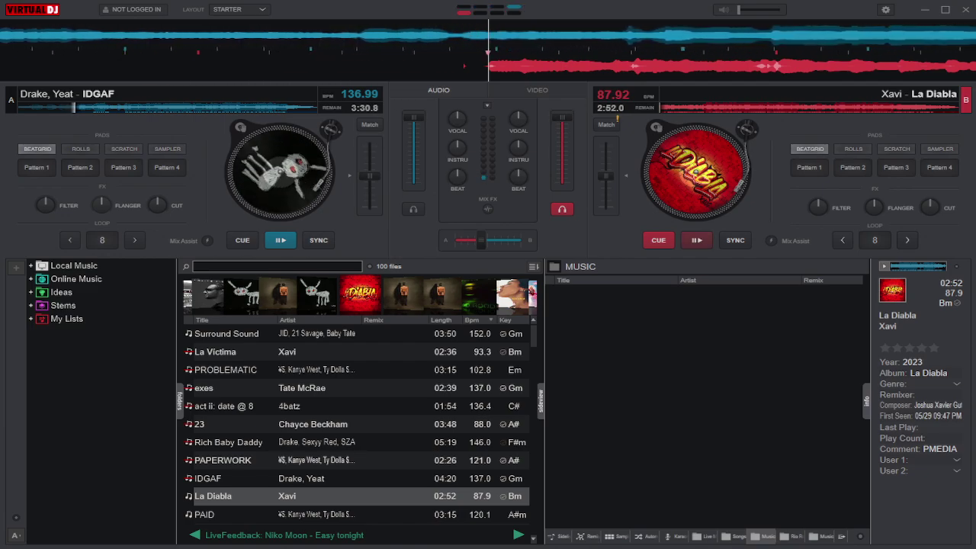
click(697, 240)
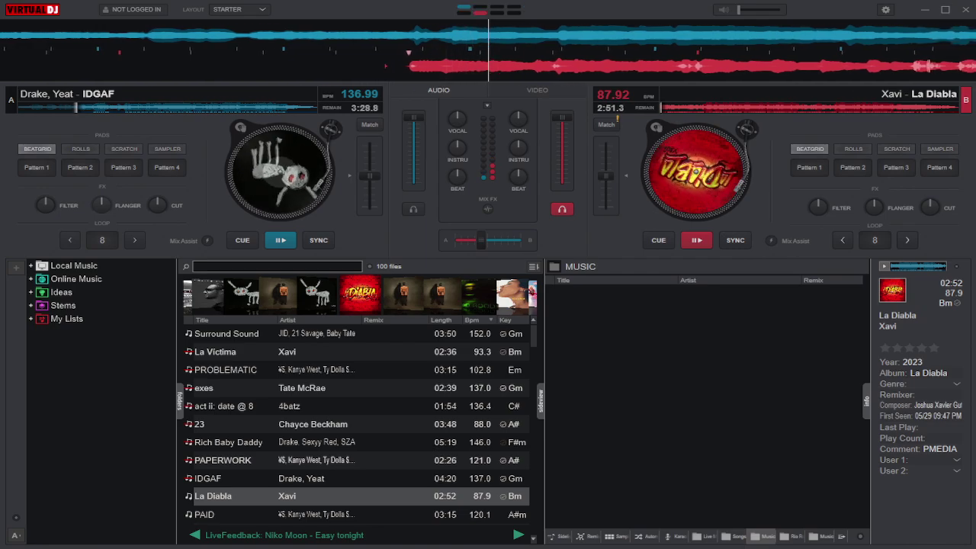
key(space)
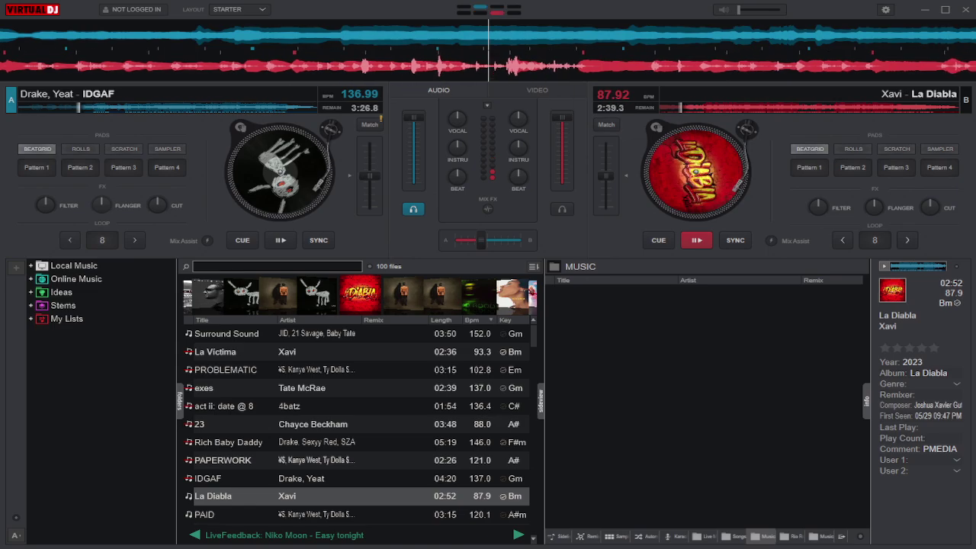
Step: Load "PAID" onto deck A, start it, and stop "La Diabla" on deck B
key(Down)
key(ctrl+Left)
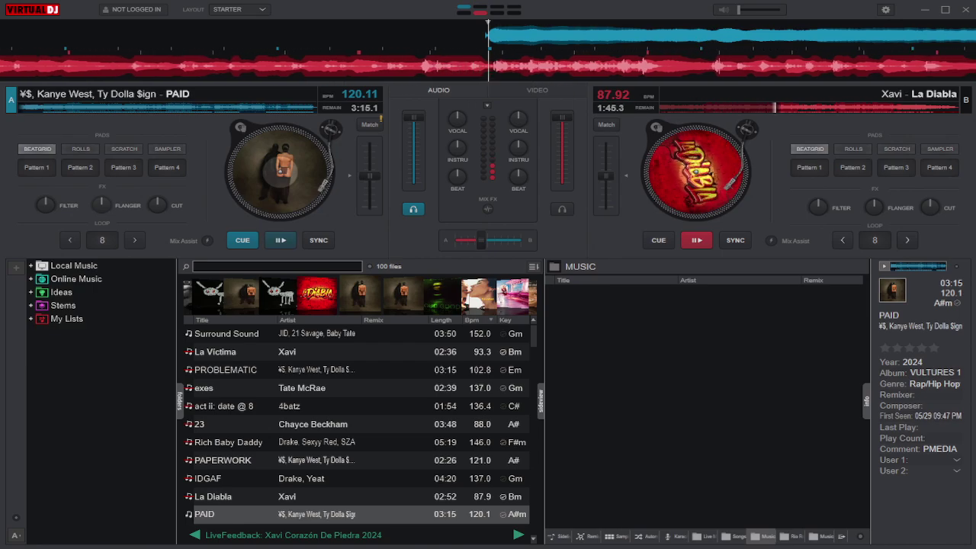
click(281, 240)
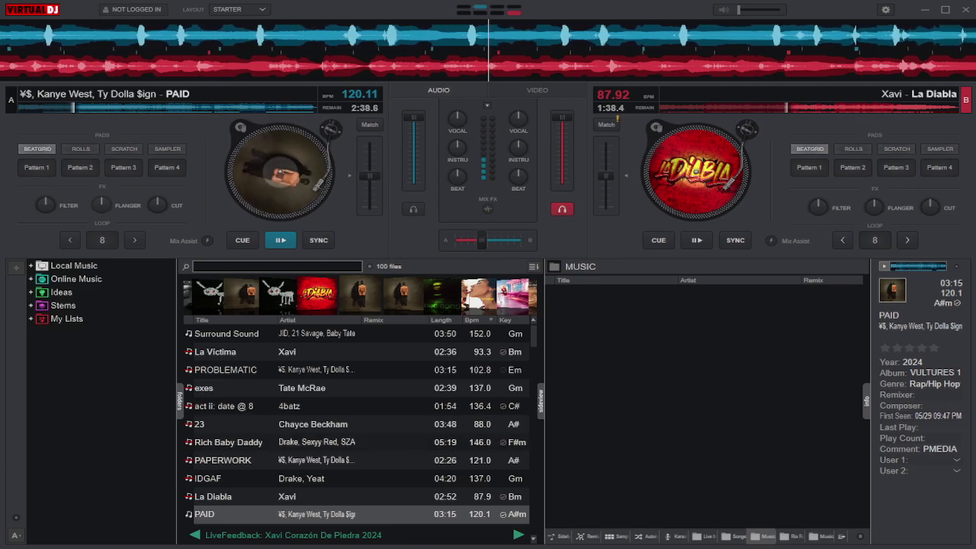
Step: Load "HOODRAT" onto deck B, start it, and stop "PAID" on deck A
scroll(358, 419, down, 2)
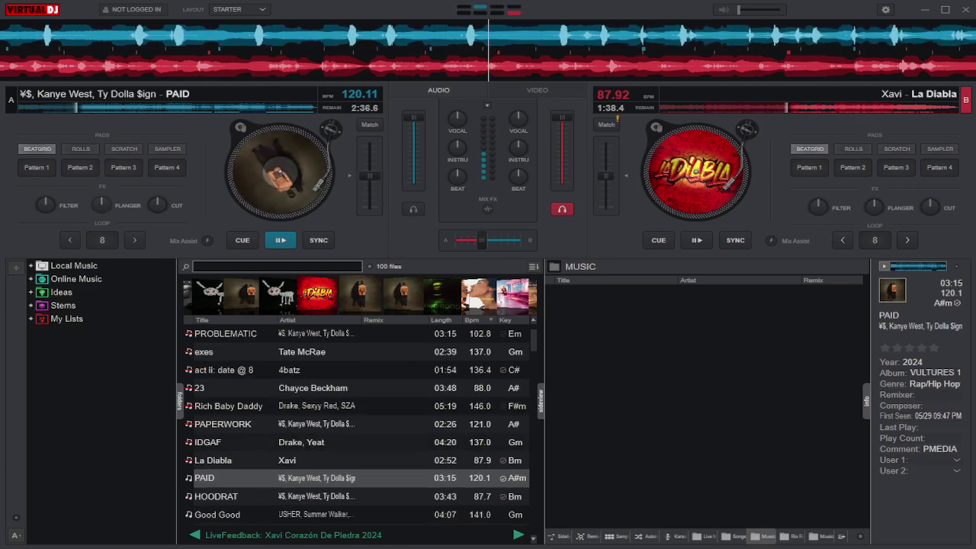
double_click(229, 496)
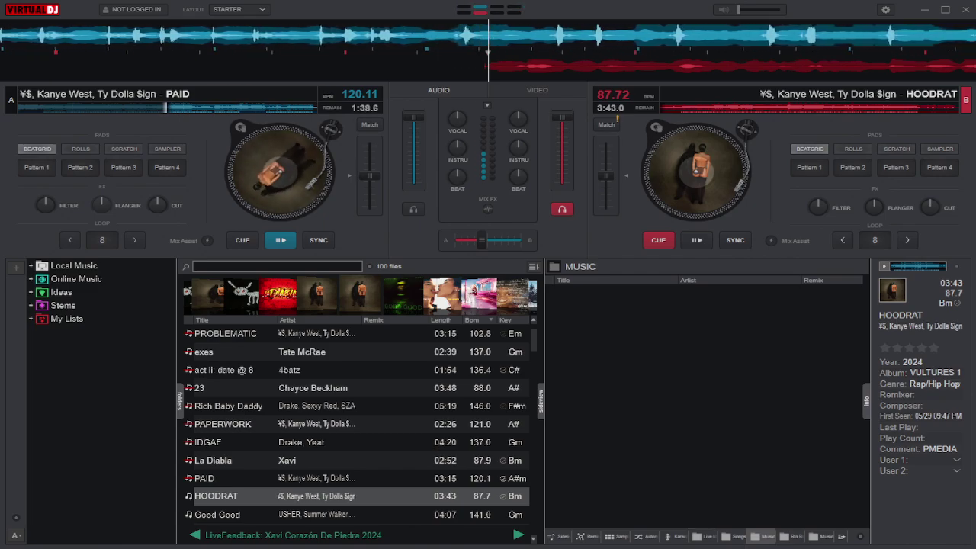
key(space)
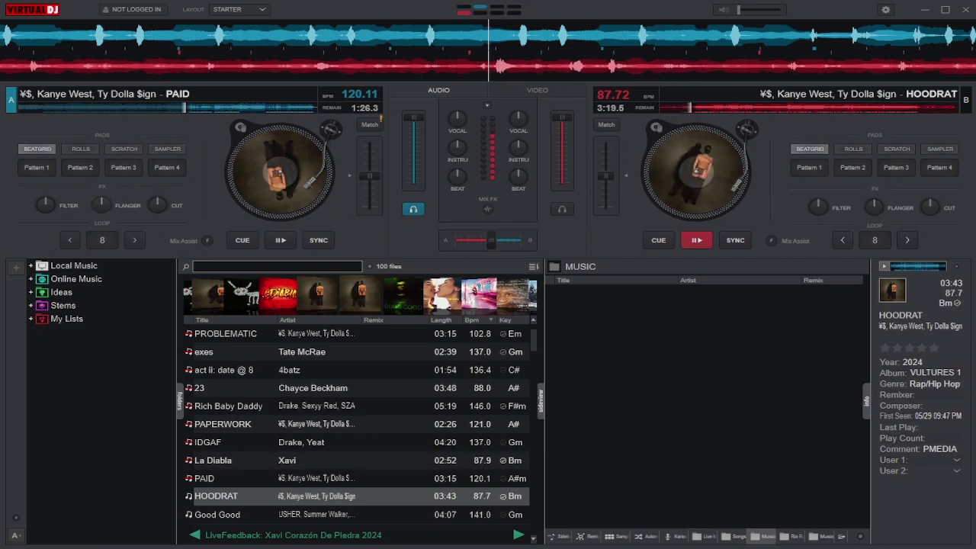
Step: Load "Good Good" onto deck A, start it, and stop "HOODRAT" on deck B
double_click(218, 514)
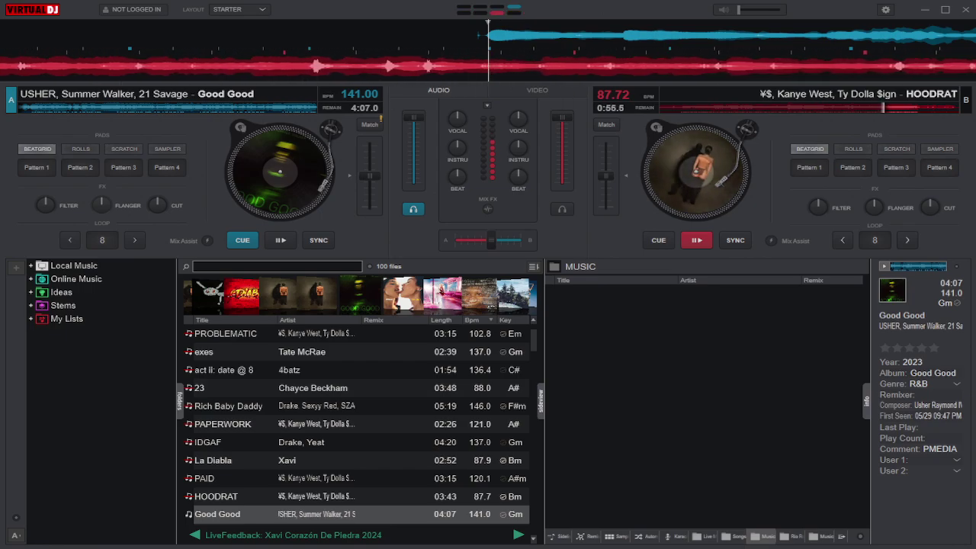
scroll(356, 424, down, 1)
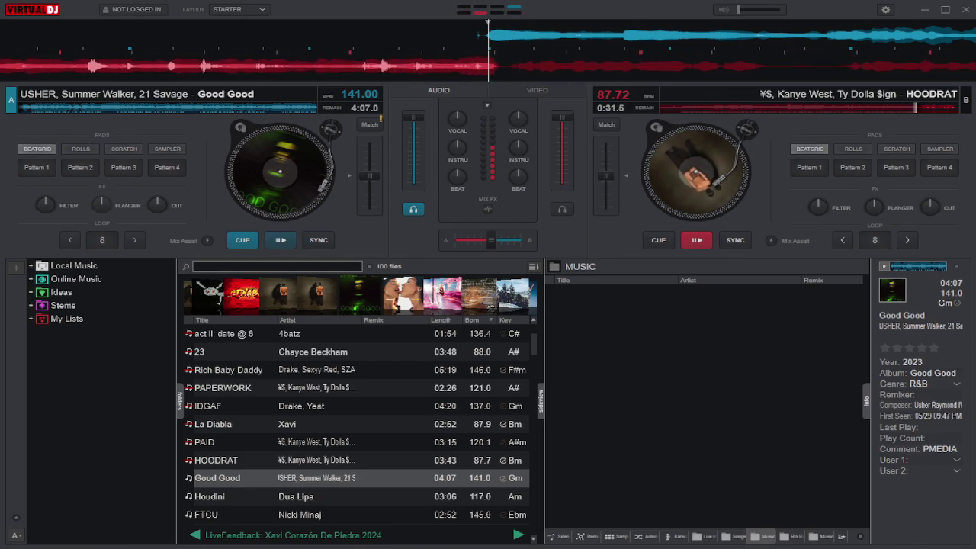
key(space)
key(Tab)
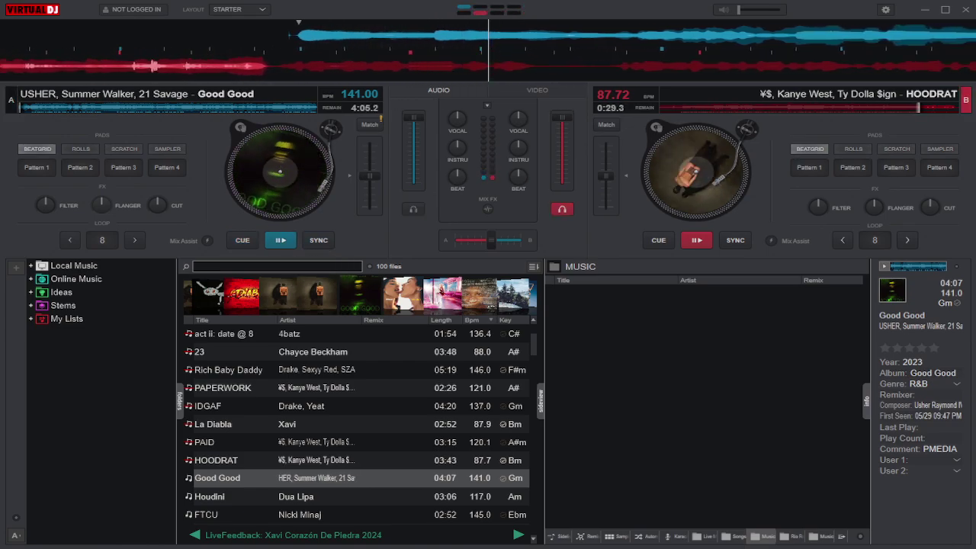
click(696, 239)
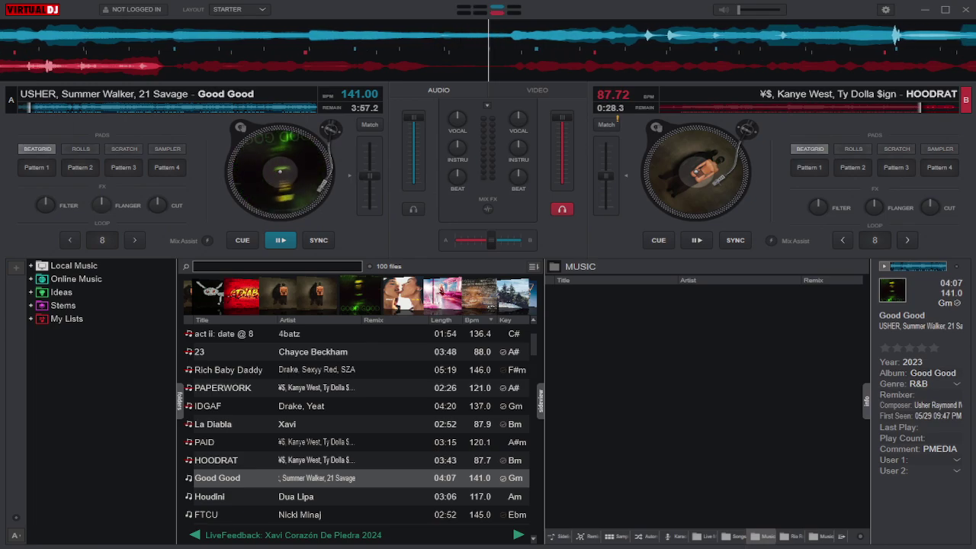
scroll(358, 423, down, 1)
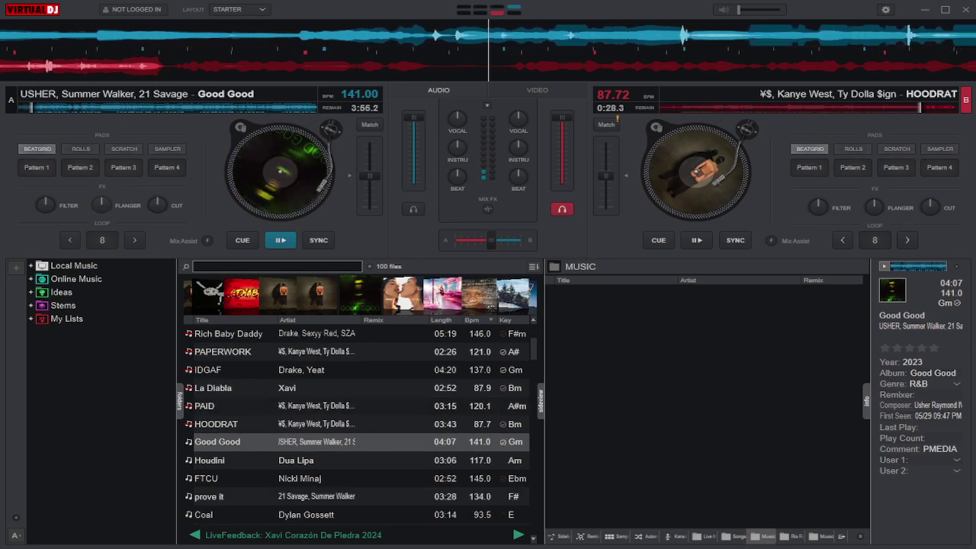